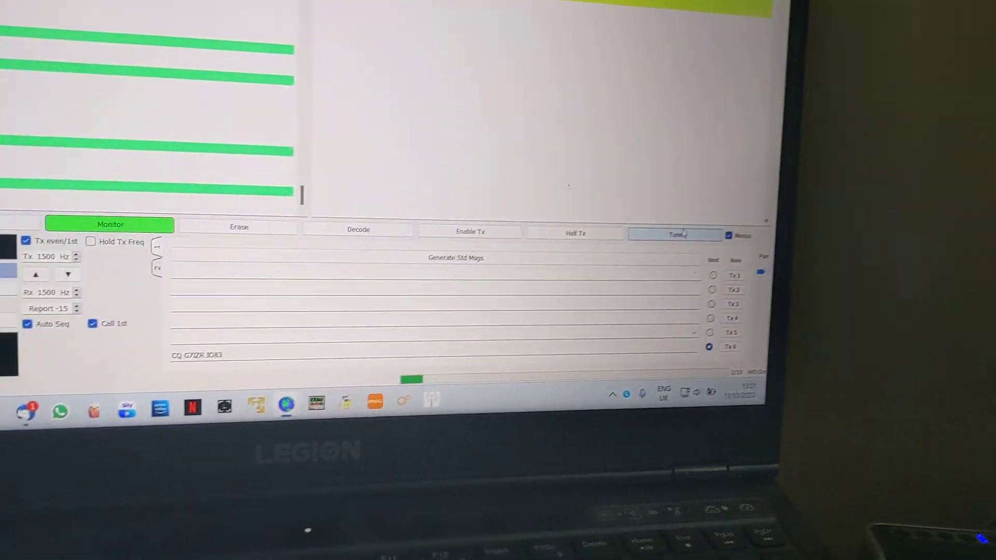
Send a tuning carrier with Tune, then stop it to return to receiving
left_click(682, 234)
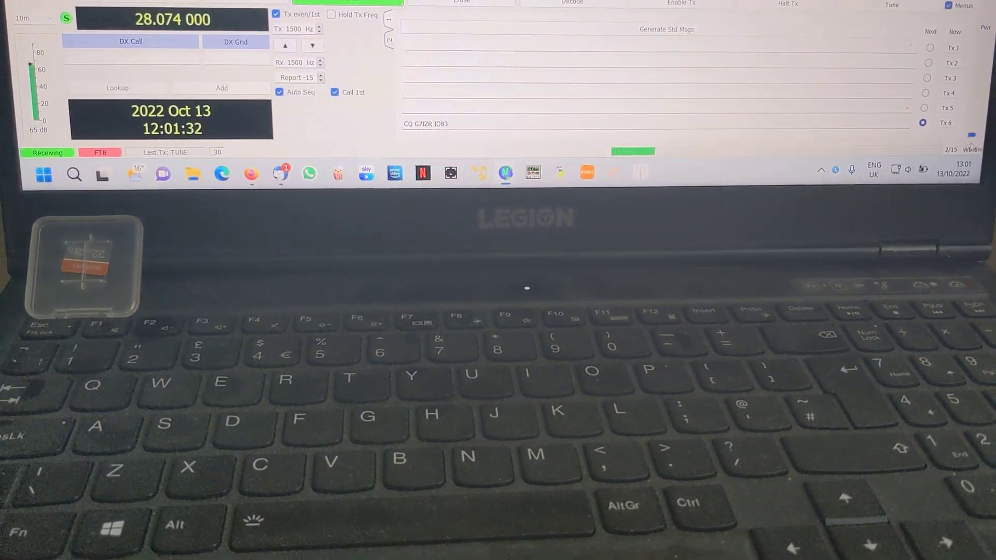
left_click(900, 22)
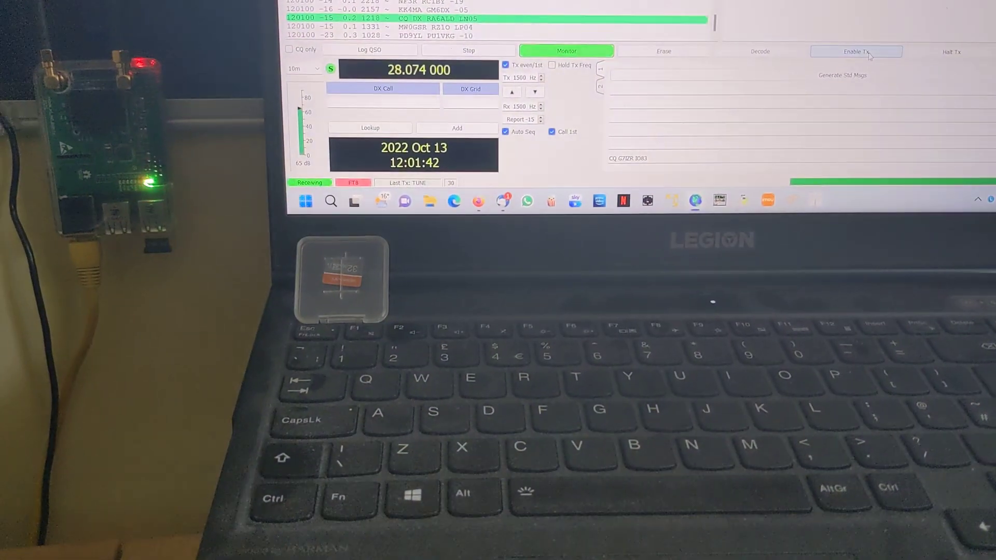
Enable Tx so the CQ message transmits on 28.074 MHz FT8
left_click(874, 57)
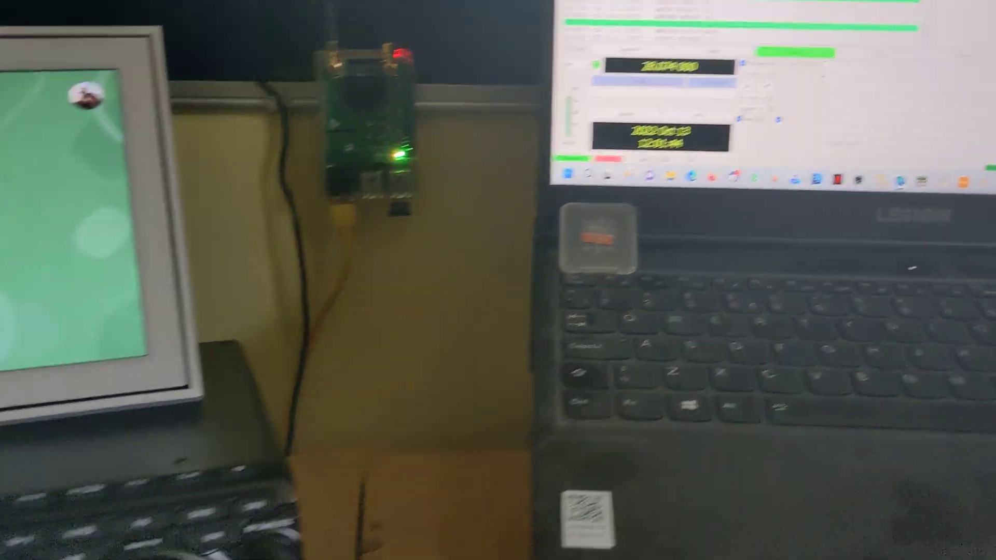